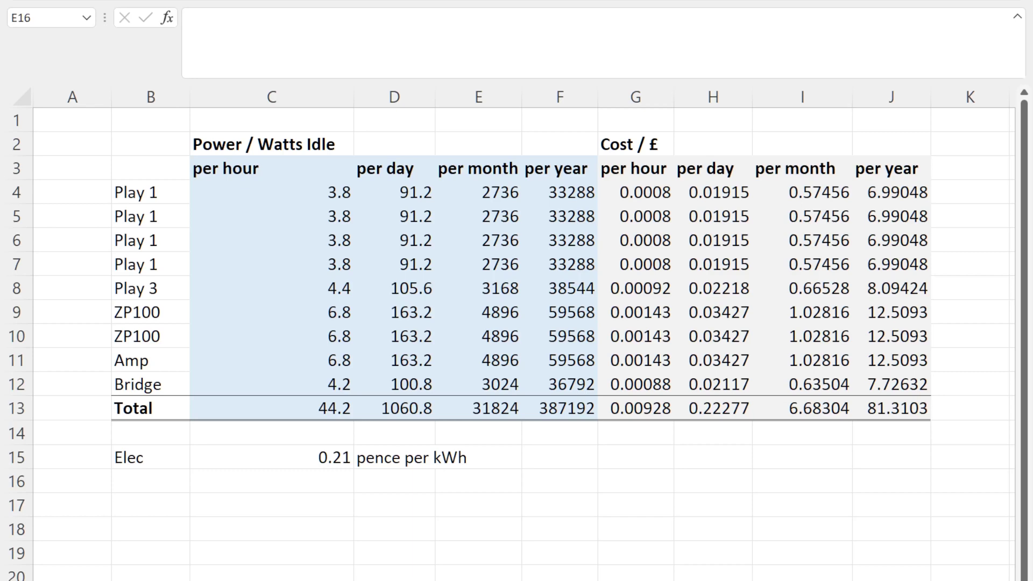
# Review the Bridge's idle power, the electricity rate, and the idle power totals per hour, day, month and year.
pyautogui.click(171, 382)
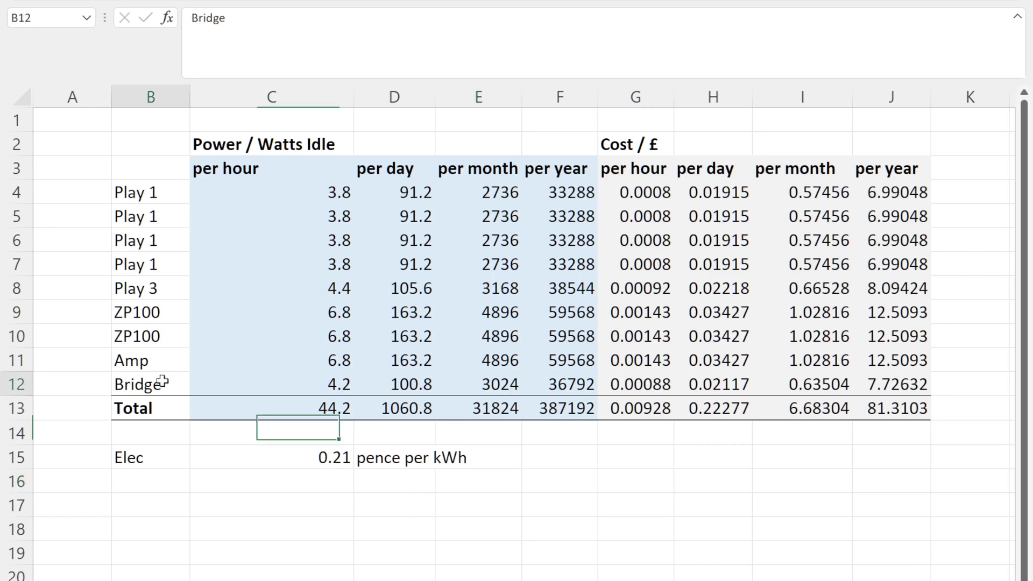
pyautogui.click(316, 385)
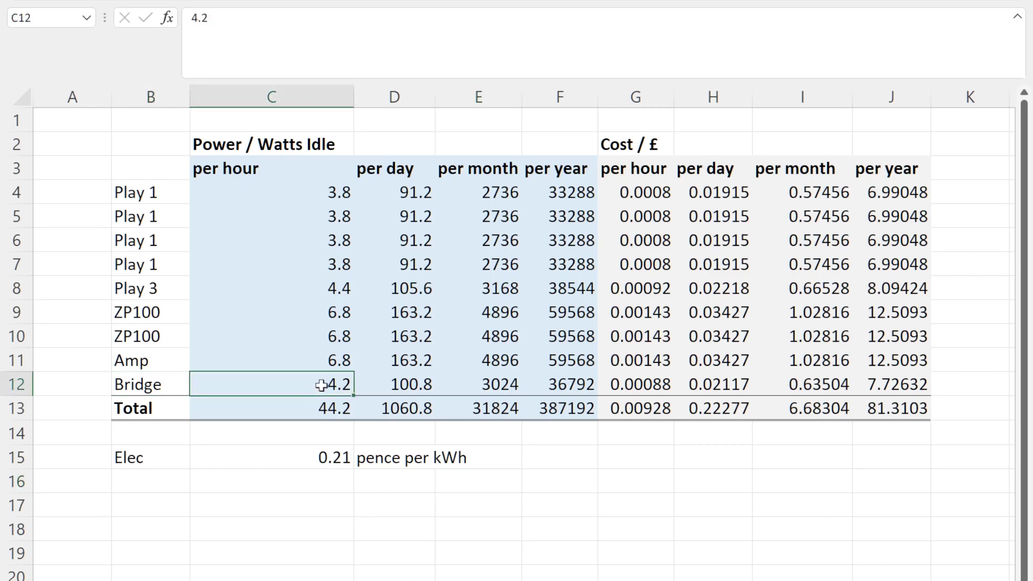
pyautogui.click(273, 409)
pyautogui.click(255, 431)
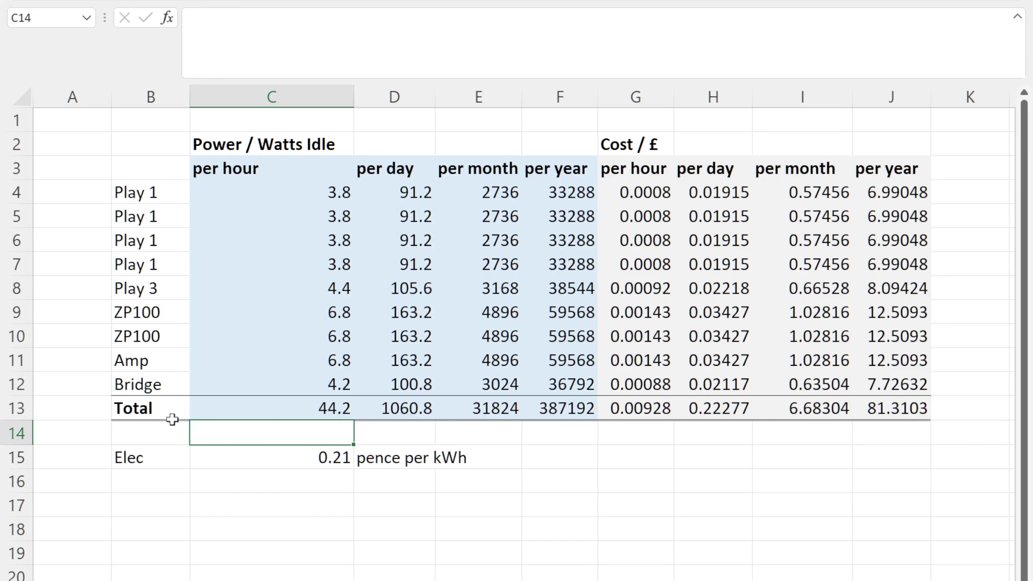
pyautogui.click(303, 465)
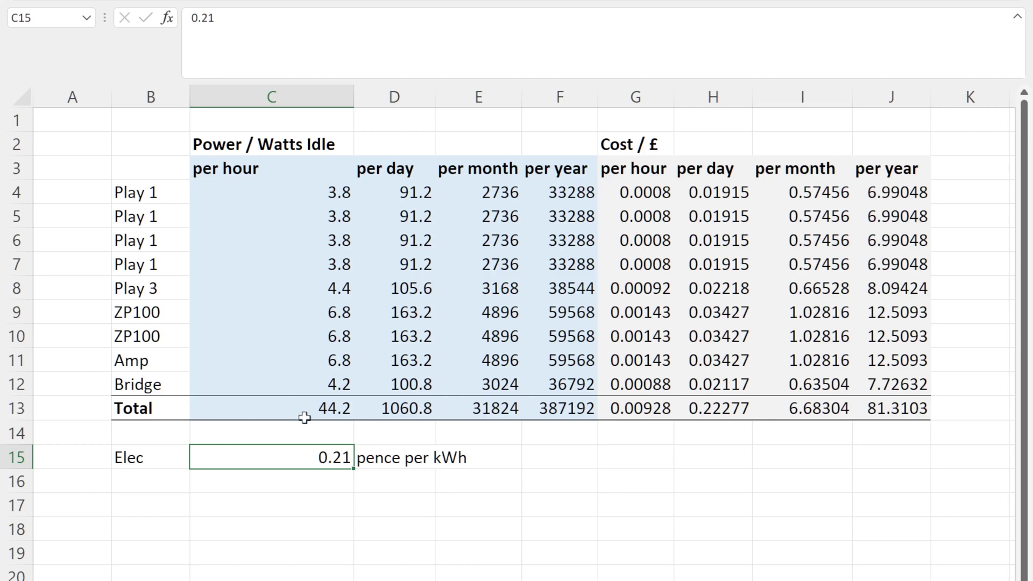
pyautogui.click(320, 411)
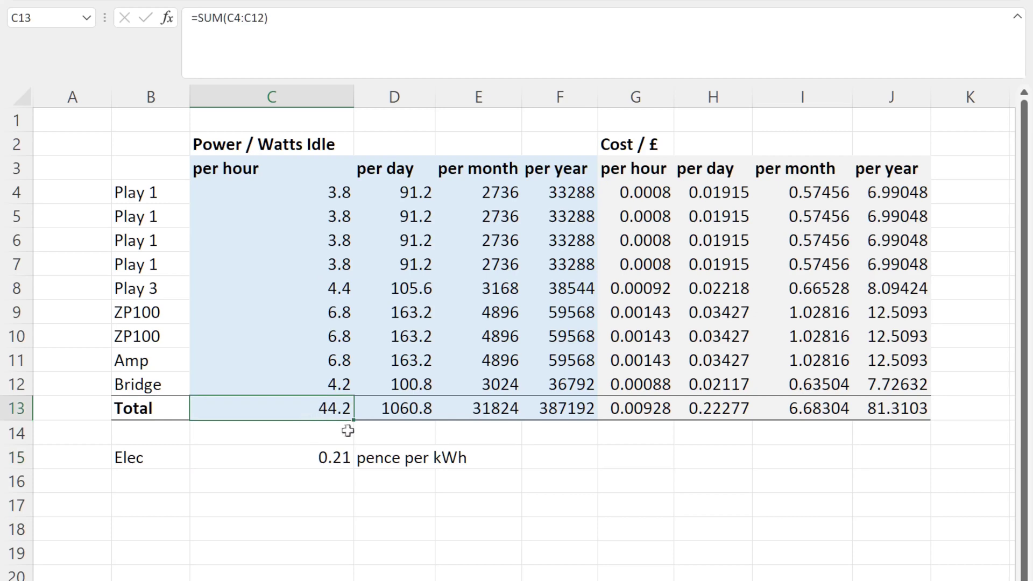
pyautogui.click(386, 411)
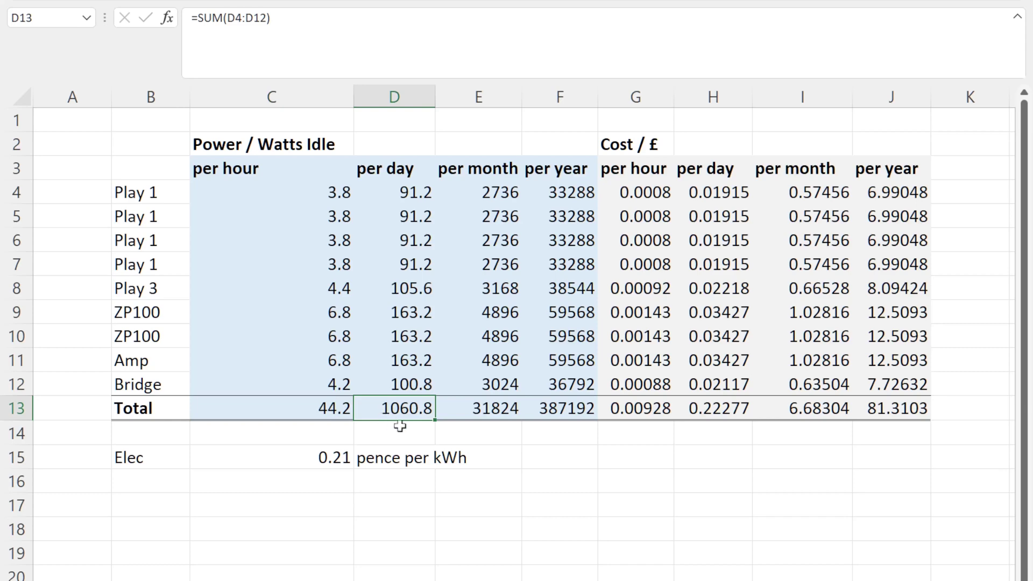
pyautogui.click(479, 415)
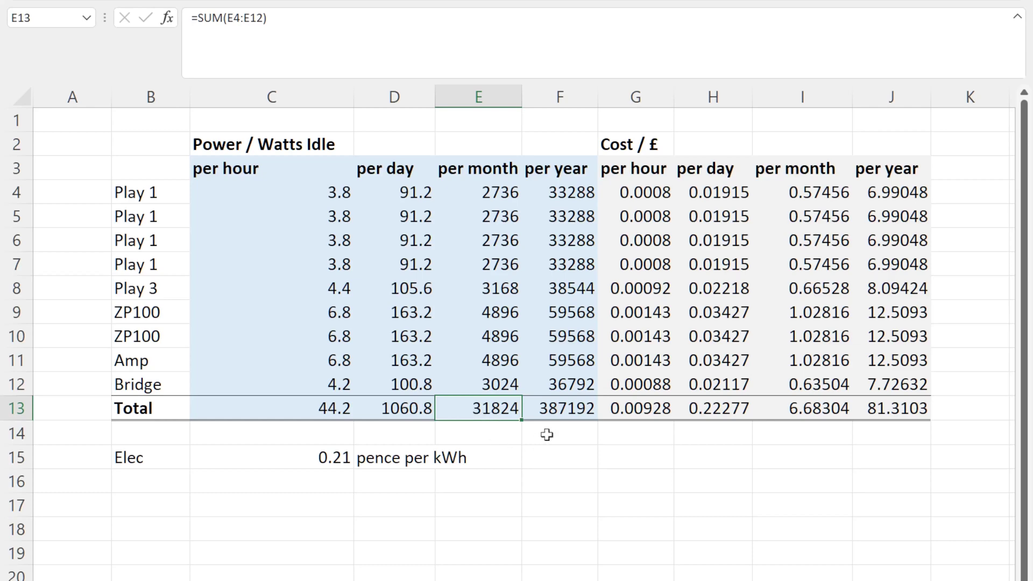
pyautogui.click(555, 414)
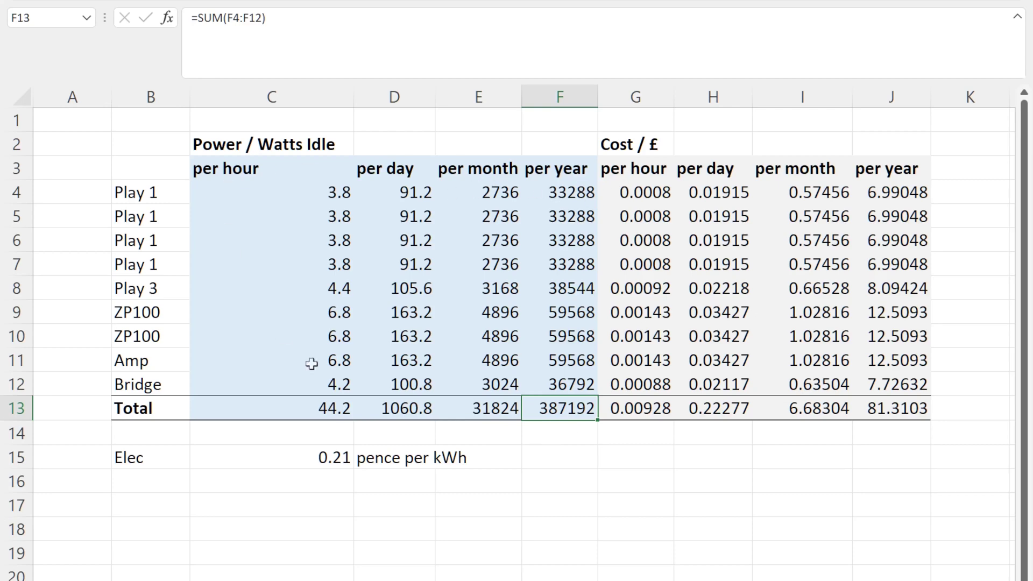
# Examine the first Play 1's hourly cost formula and the total running costs per hour, day, month and year against the electricity rate.
pyautogui.click(625, 190)
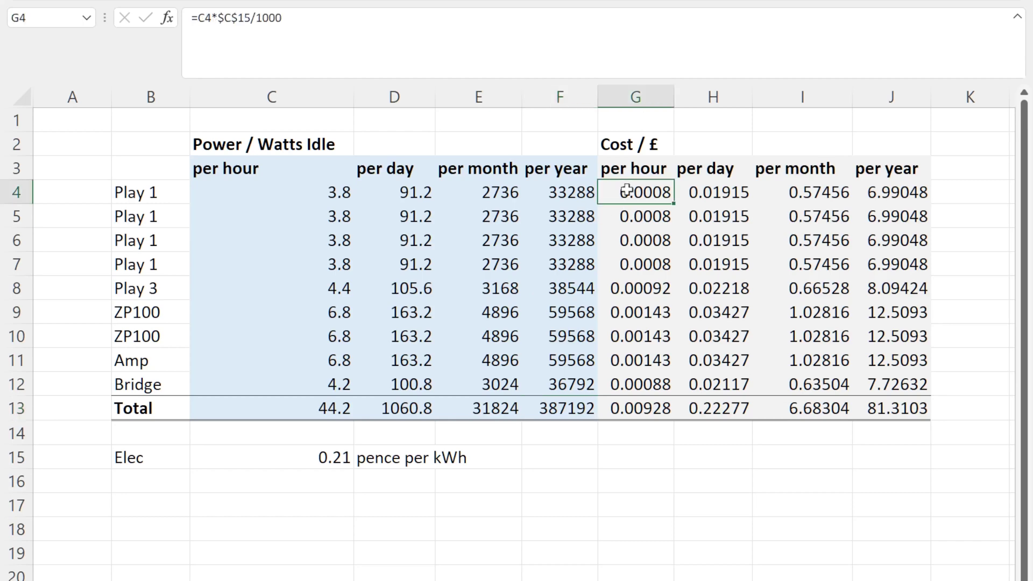
pyautogui.click(642, 411)
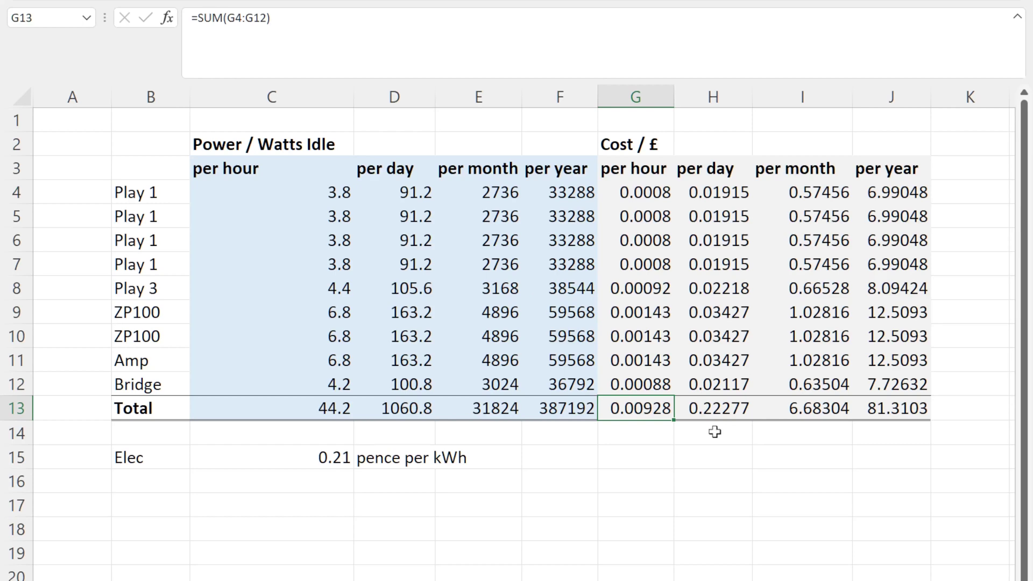
pyautogui.click(397, 410)
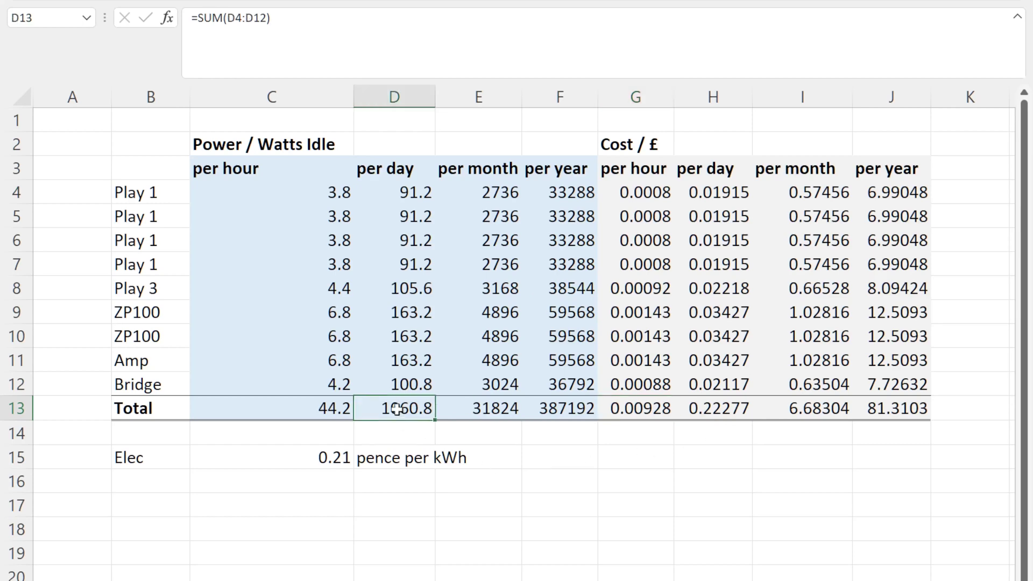
pyautogui.click(727, 412)
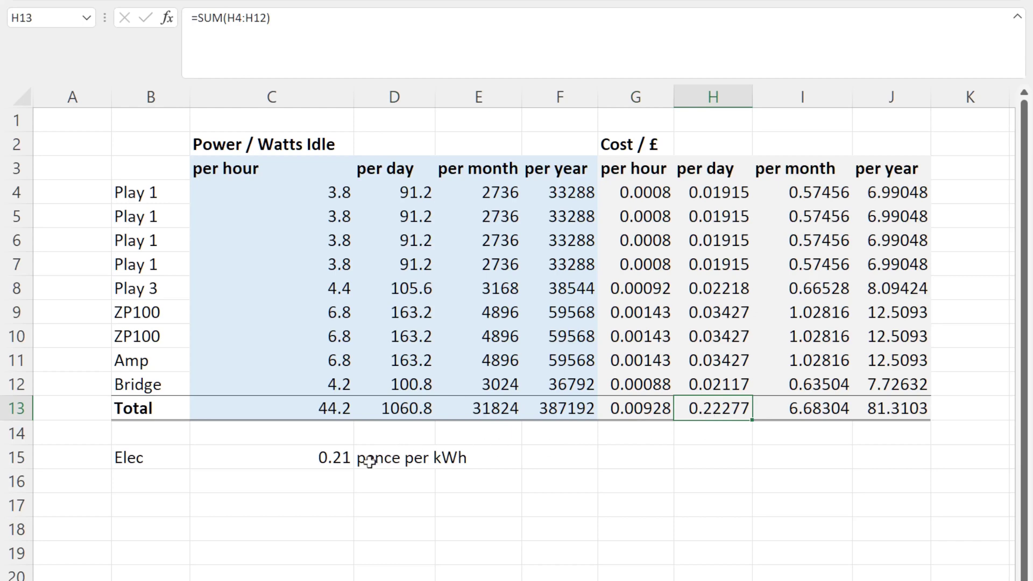
pyautogui.click(320, 457)
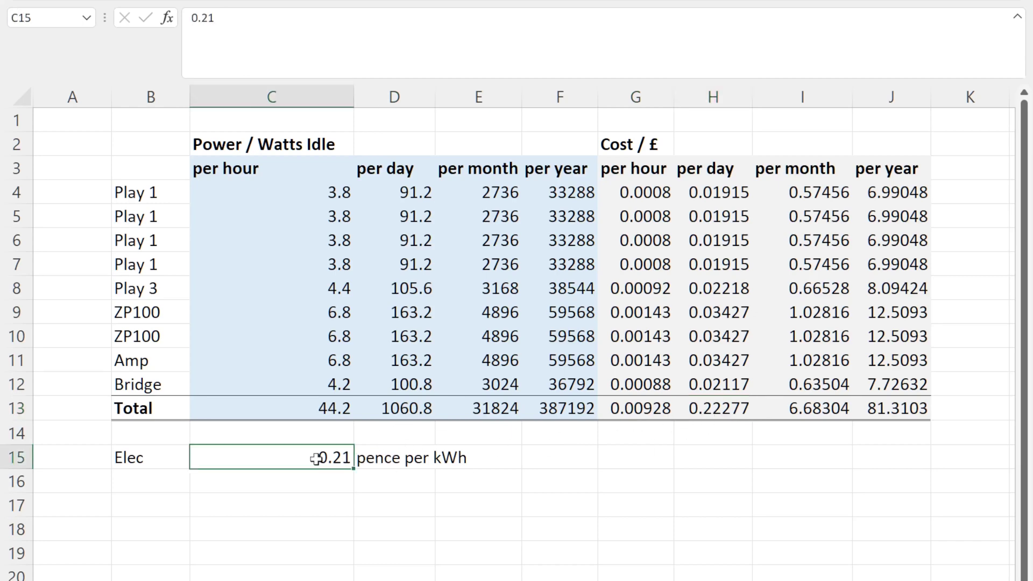
pyautogui.click(718, 415)
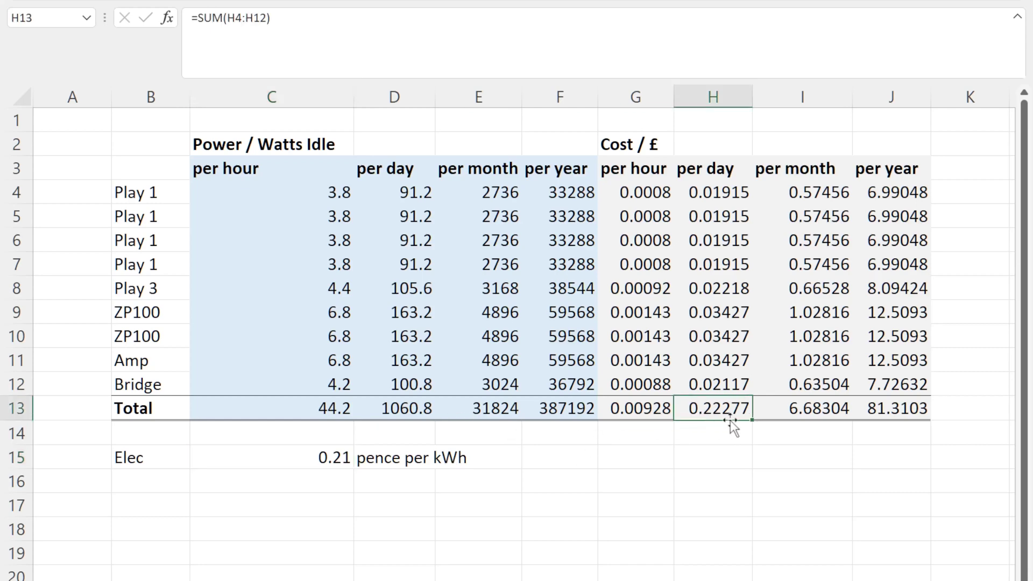
pyautogui.click(720, 433)
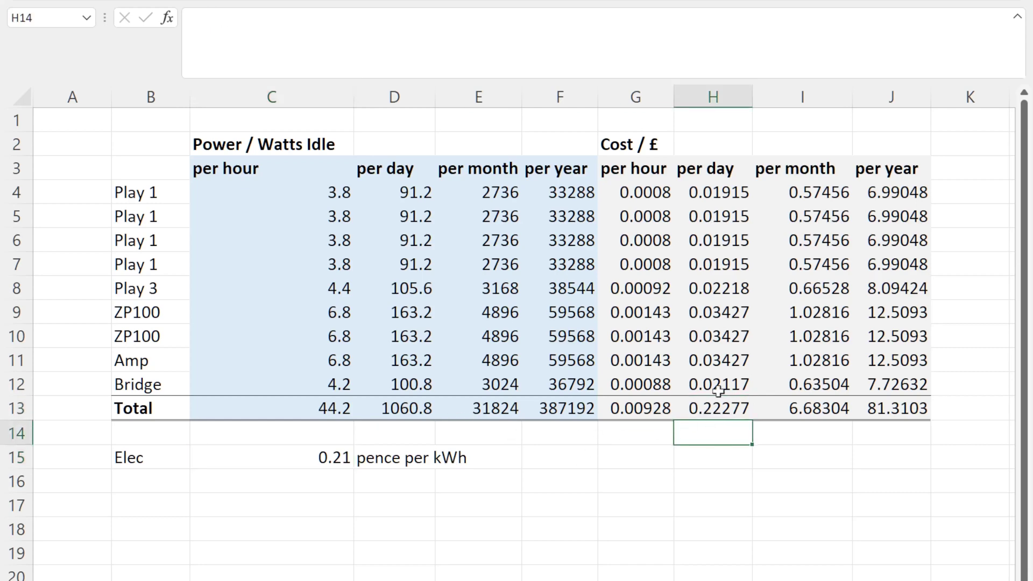
pyautogui.click(718, 410)
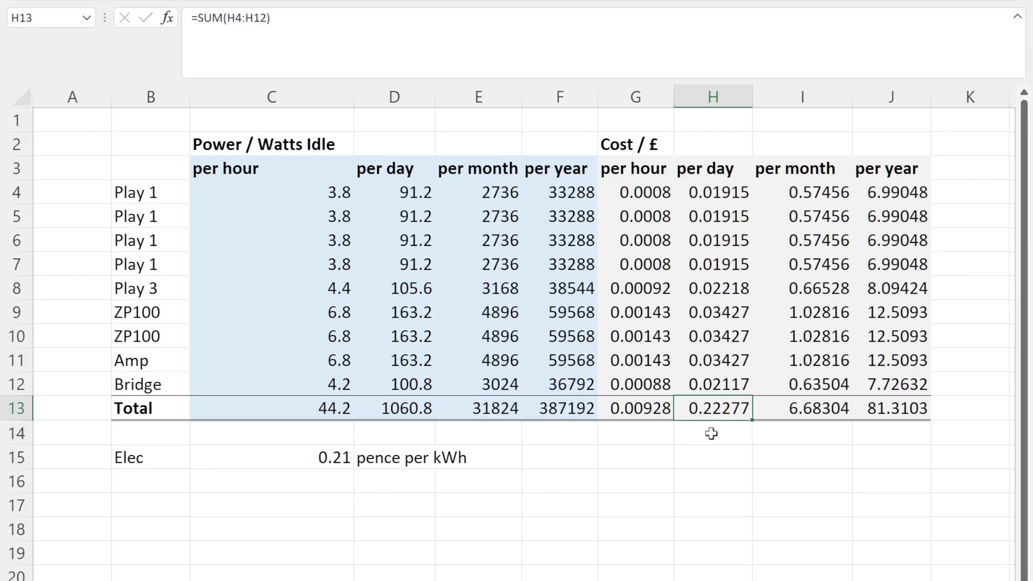
pyautogui.click(781, 409)
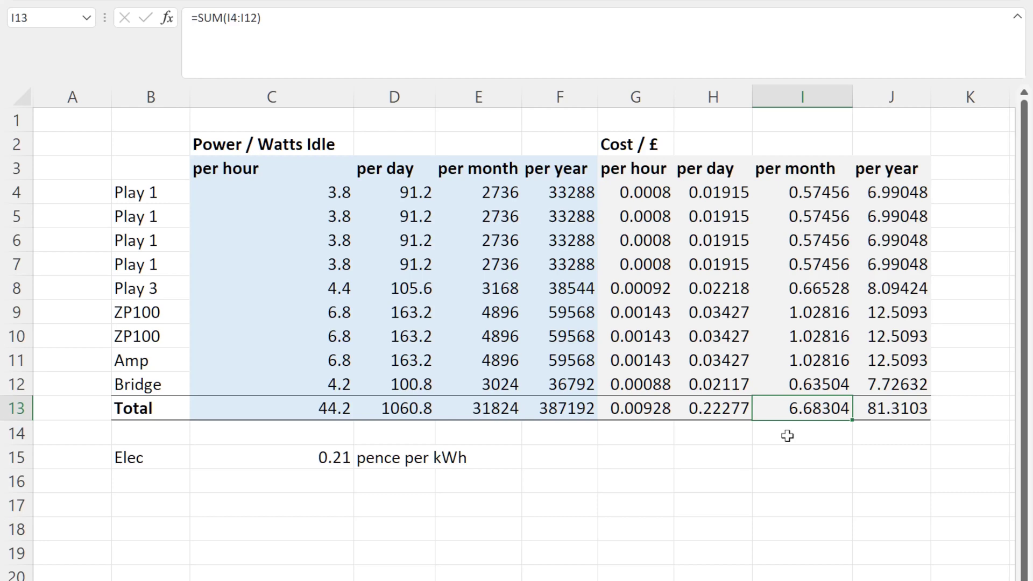
pyautogui.click(298, 455)
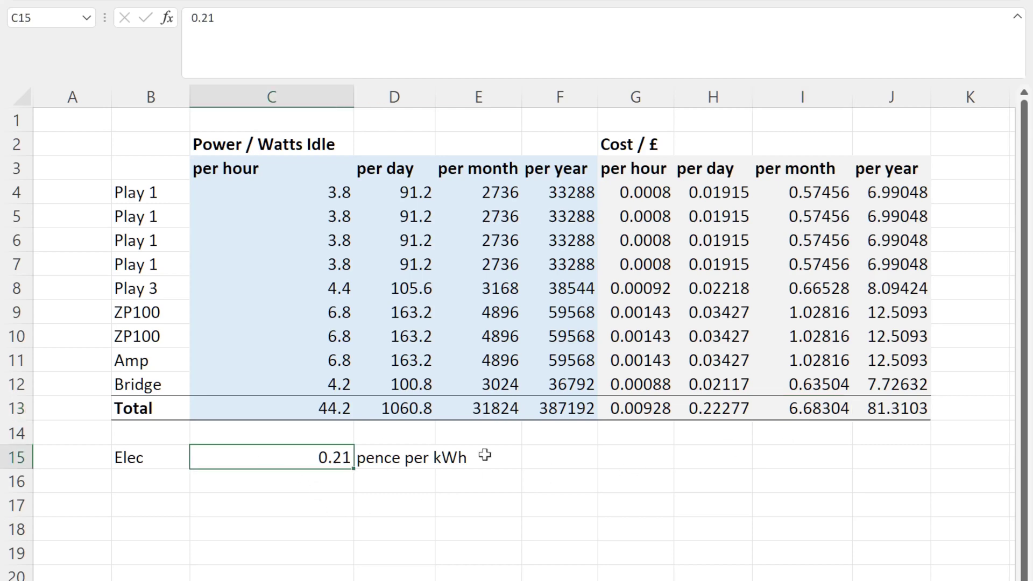
pyautogui.click(883, 432)
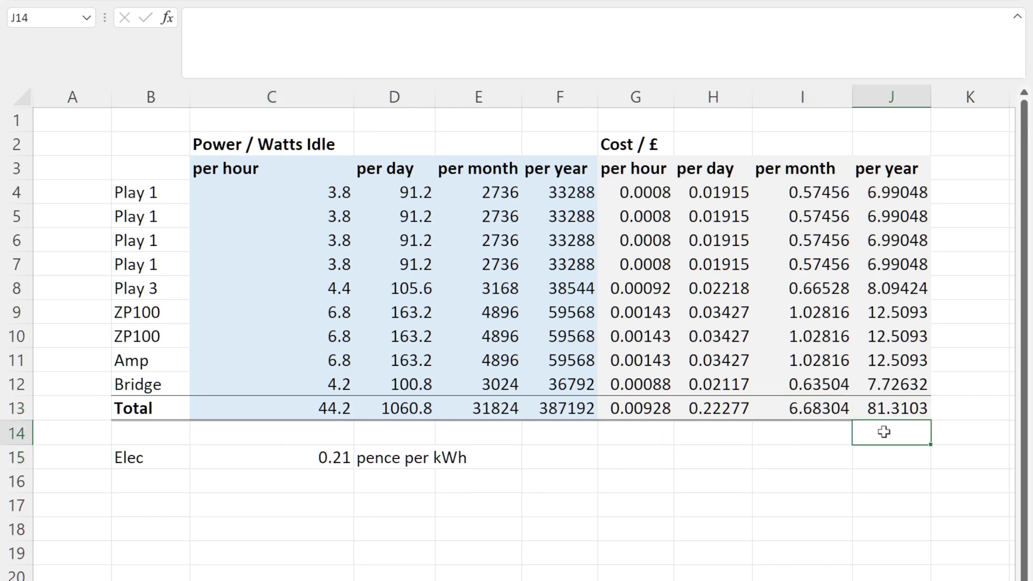
pyautogui.click(889, 410)
pyautogui.click(891, 433)
# Set the electricity rate in C15 to 0.15 per kWh.
pyautogui.click(305, 456)
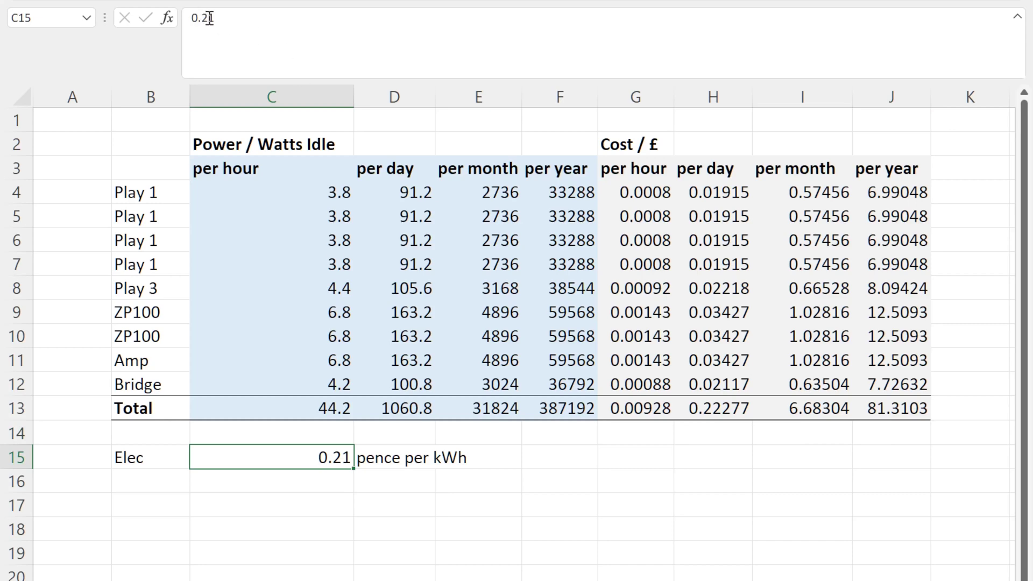
pyautogui.moveTo(209, 18); pyautogui.dragTo(217, 18)
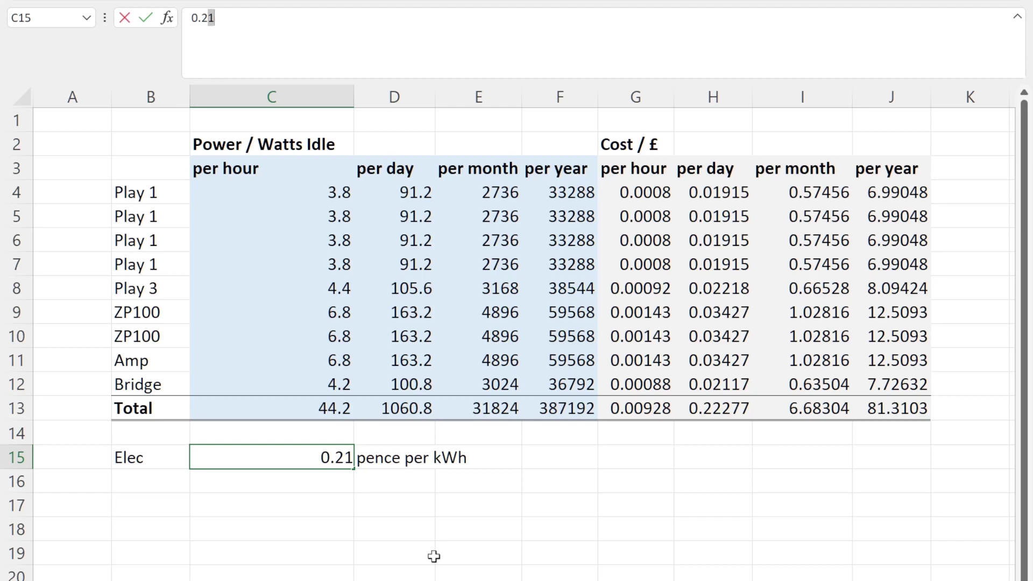
pyautogui.press('BackSpace')
pyautogui.press('BackSpace')
pyautogui.write('15')
pyautogui.press('Return')
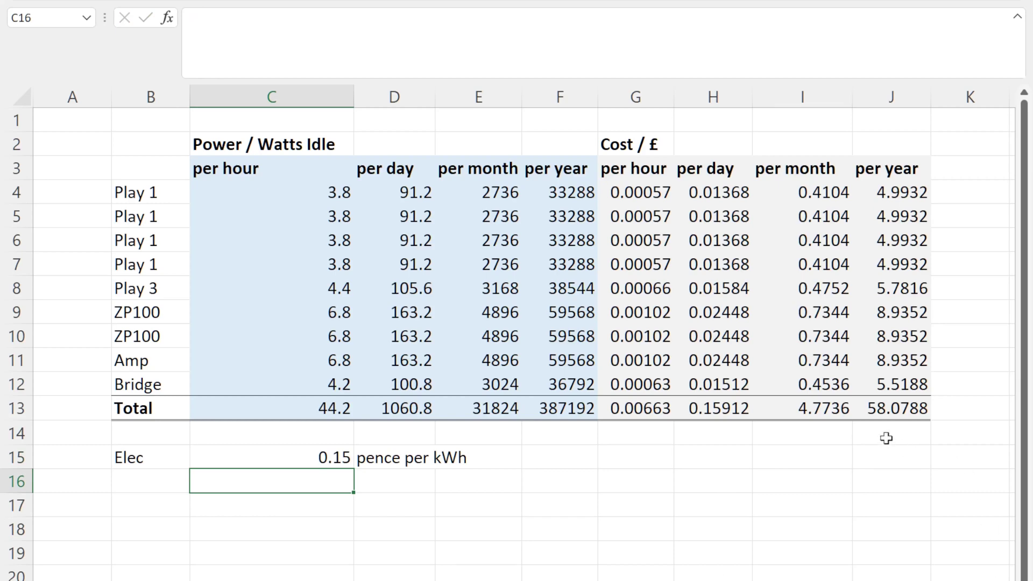
# Set the electricity rate in C15 to 0.28 per kWh.
pyautogui.click(245, 459)
pyautogui.moveTo(202, 17); pyautogui.dragTo(237, 17)
pyautogui.write('28')
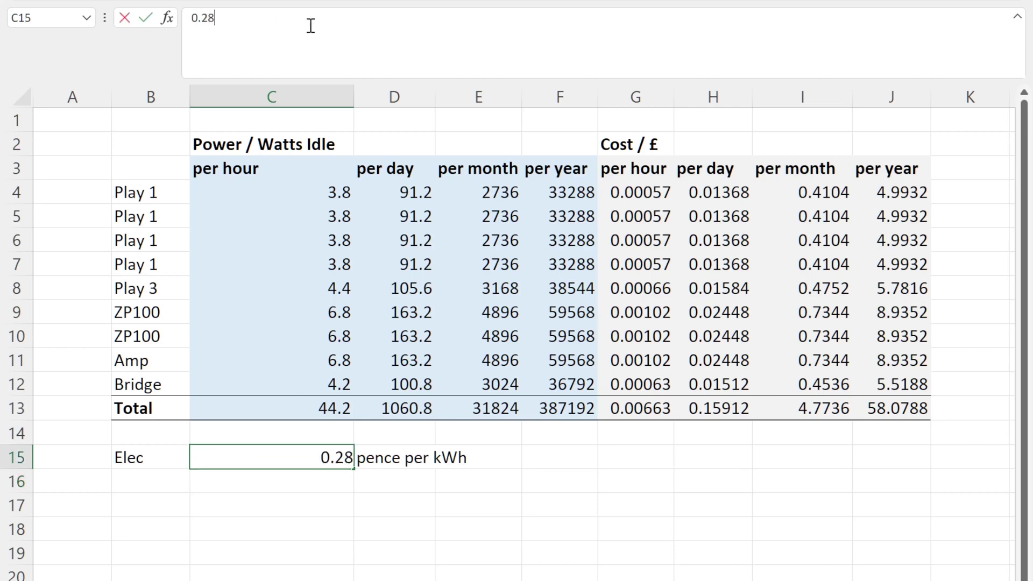
pyautogui.press('Return')
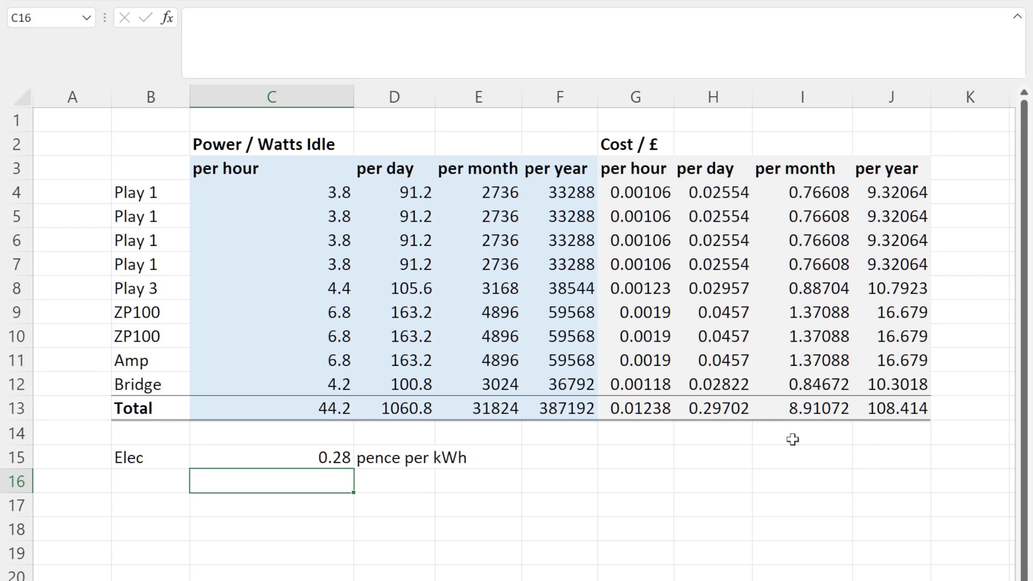
# Examine the total cost per year and the yearly costs of a Play 1, both ZP100s and the Amp.
pyautogui.click(884, 438)
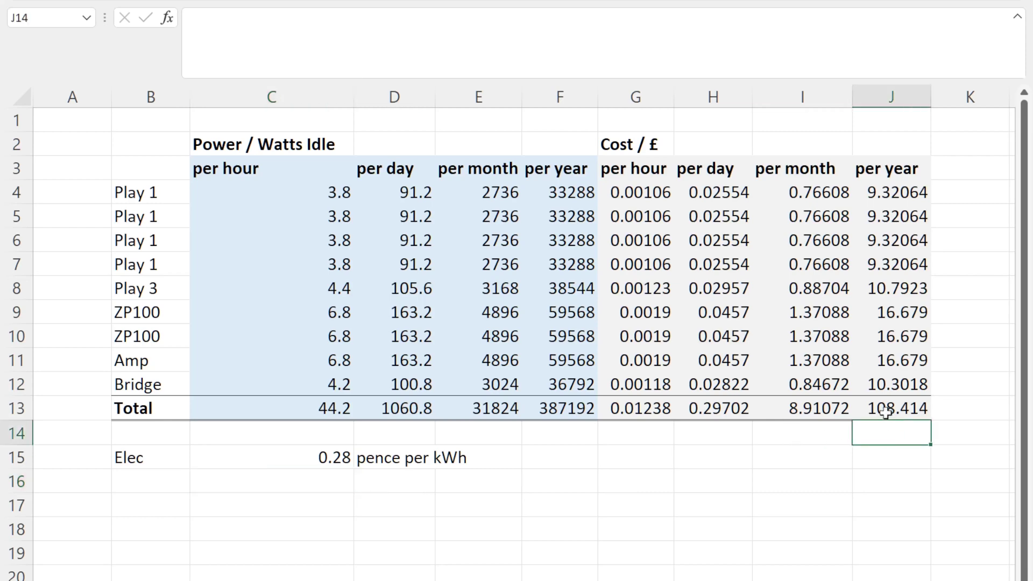
pyautogui.click(885, 413)
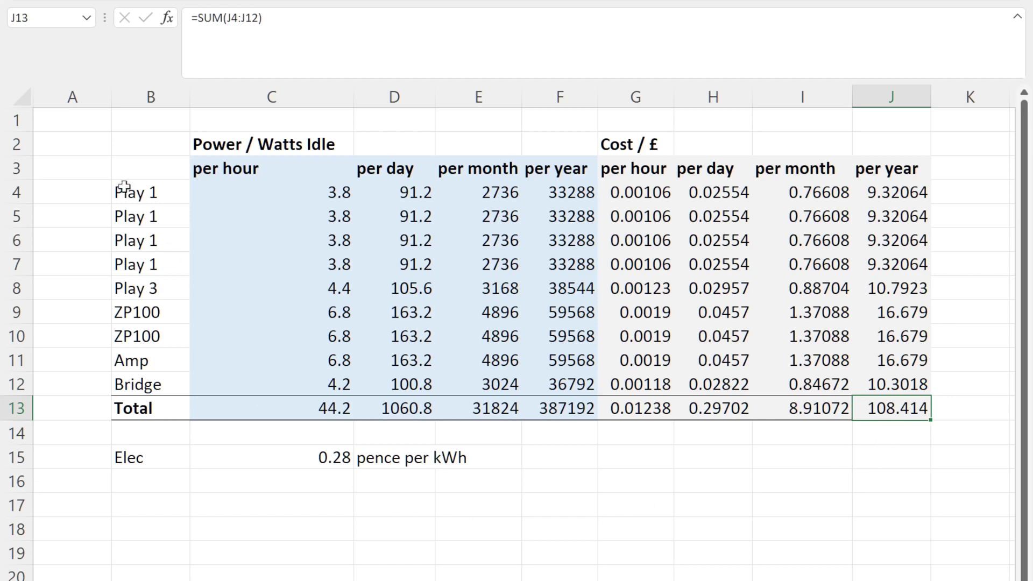
pyautogui.click(899, 218)
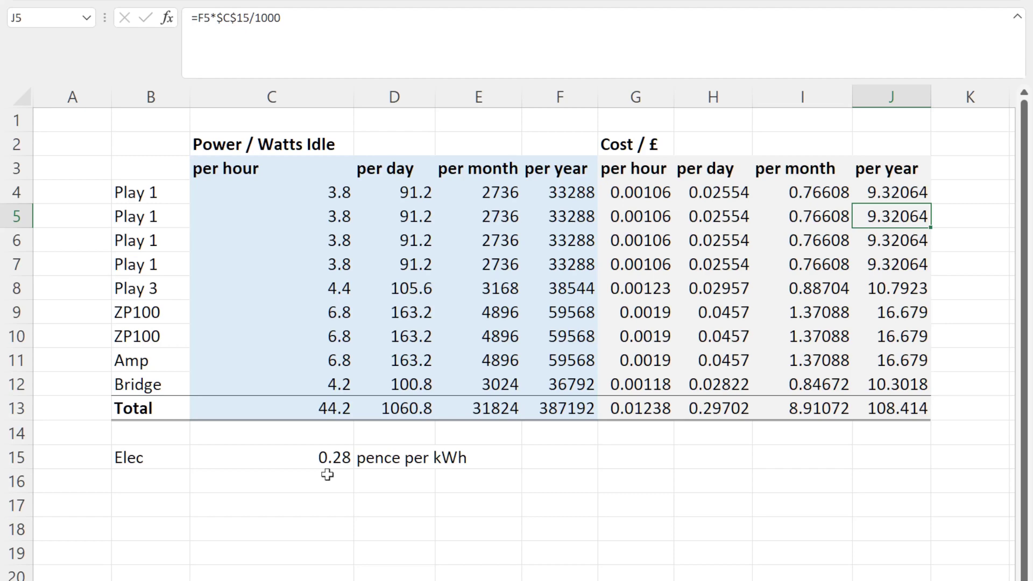
pyautogui.click(327, 474)
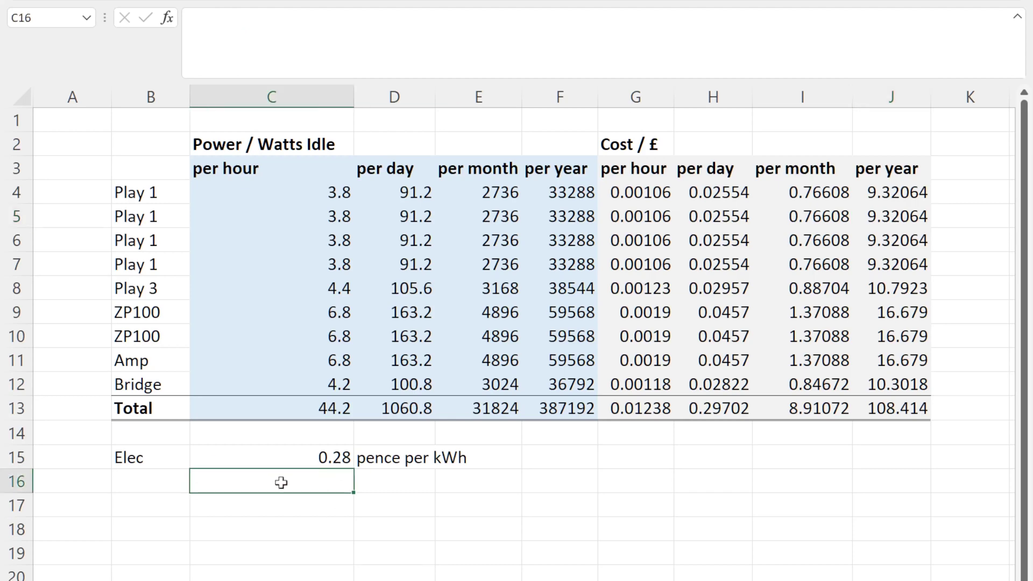
pyautogui.click(289, 506)
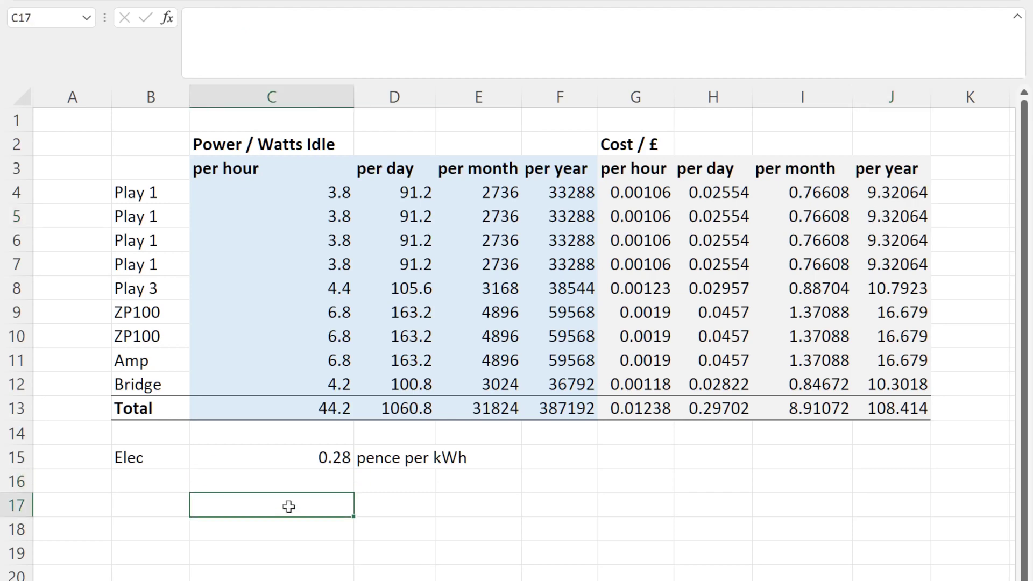
pyautogui.click(291, 483)
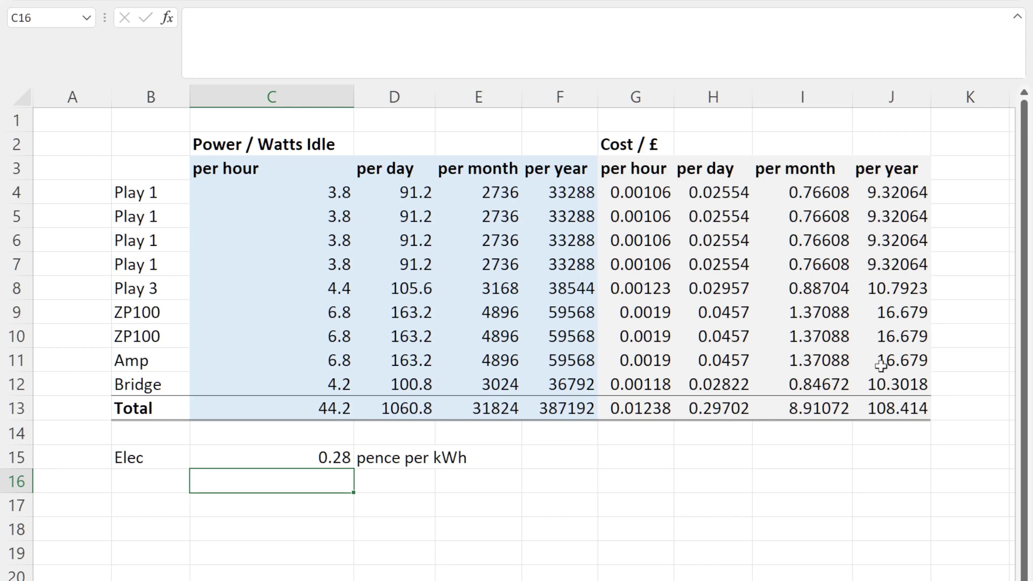
pyautogui.moveTo(880, 312); pyautogui.dragTo(888, 358)
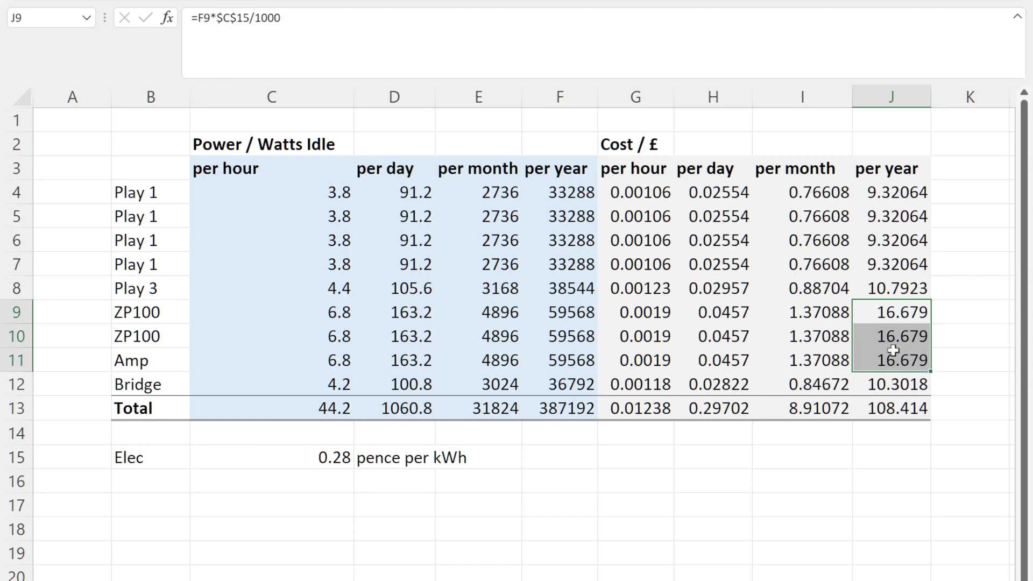